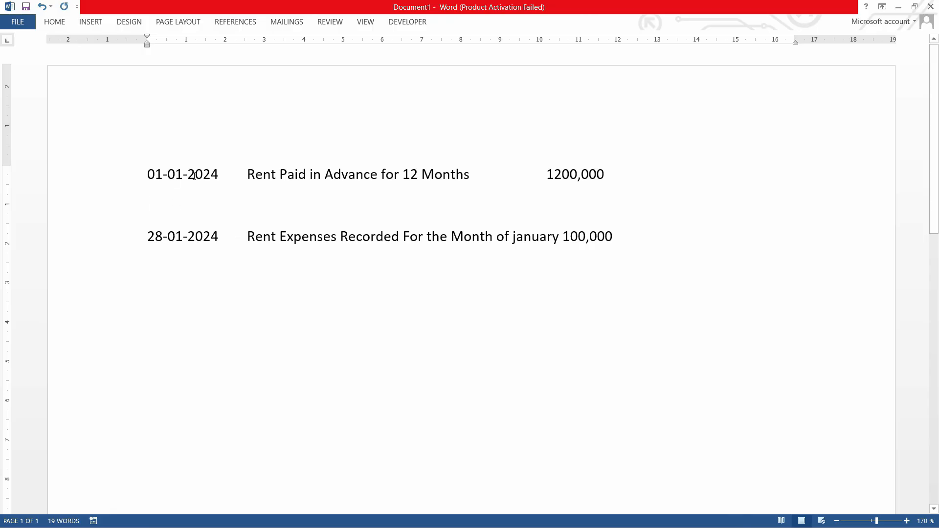
# - Review the 01-01-2024 transaction for rent paid in advance, including its description and amount
pyautogui.click(224, 177)
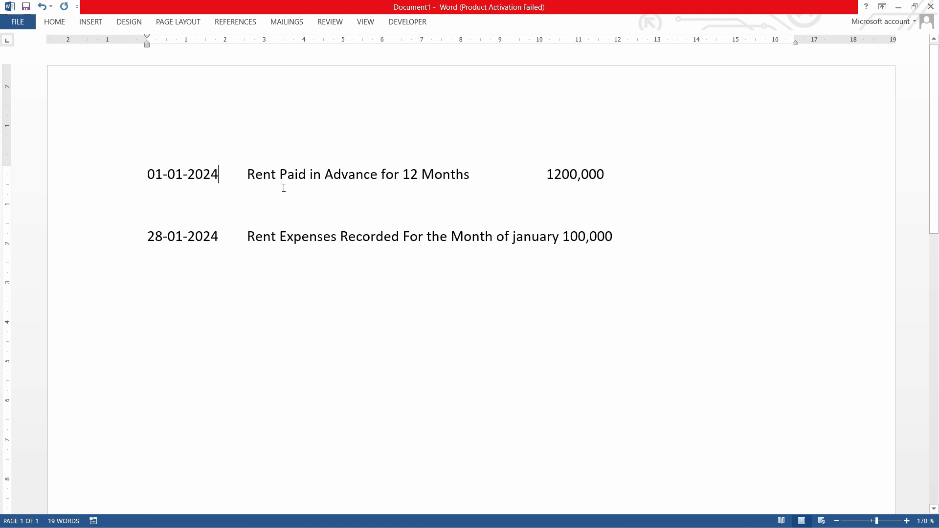
pyautogui.click(254, 179)
pyautogui.click(308, 179)
pyautogui.click(362, 178)
pyautogui.moveTo(545, 181); pyautogui.dragTo(579, 176)
pyautogui.click(610, 175)
pyautogui.click(562, 176)
pyautogui.moveTo(545, 175); pyautogui.dragTo(581, 179)
pyautogui.click(598, 179)
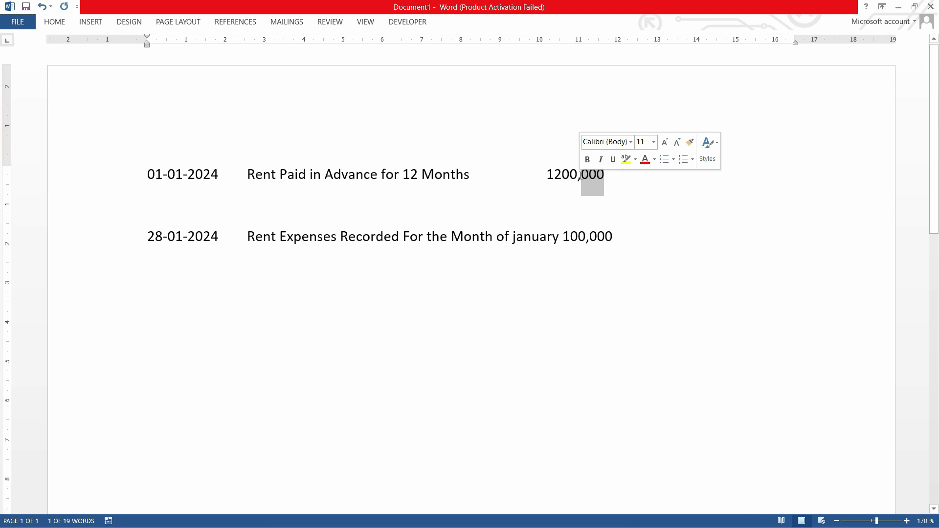
pyautogui.click(448, 174)
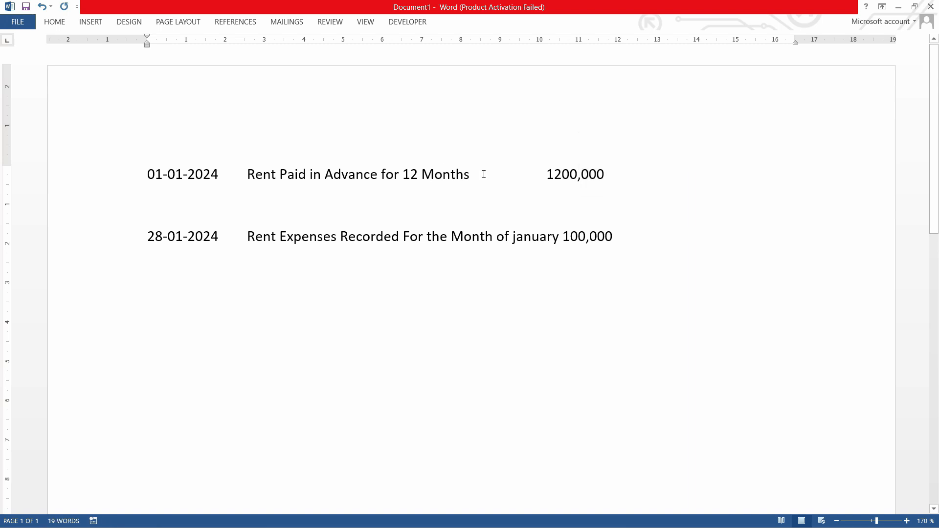
pyautogui.click(471, 175)
pyautogui.click(277, 176)
# - Change the date of the January rent expense transaction to 31-01-2024
pyautogui.moveTo(149, 237)
pyautogui.mouseDown()
pyautogui.moveTo(218, 240)
pyautogui.moveTo(148, 238)
pyautogui.mouseUp()
pyautogui.click(159, 240)
pyautogui.write('31')
pyautogui.click(265, 240)
pyautogui.moveTo(587, 237); pyautogui.dragTo(571, 237)
pyautogui.click(623, 232)
# - Add the line "Dr Prepaid Expenses 1200,000" directly below the advance rent transaction
pyautogui.click(635, 180)
pyautogui.press('Return')
pyautogui.write('Dr')
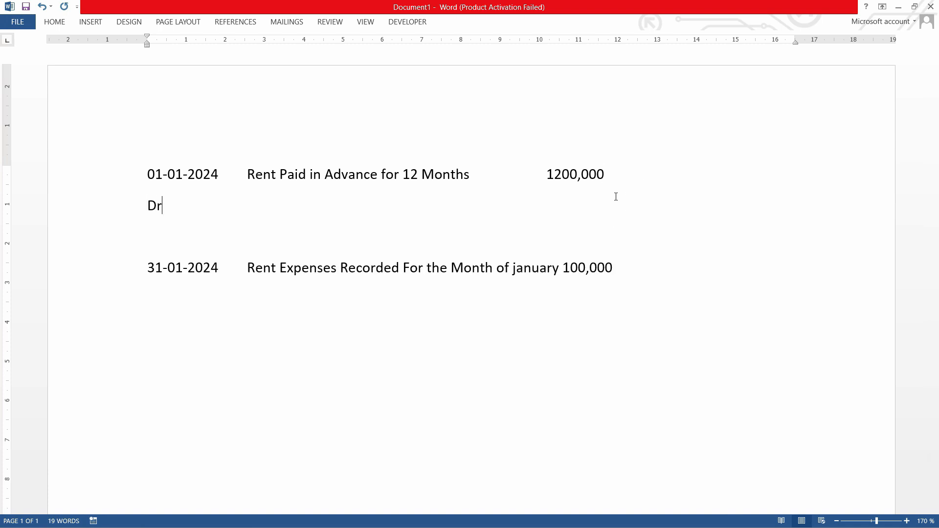
pyautogui.write(' Prepaid Exp')
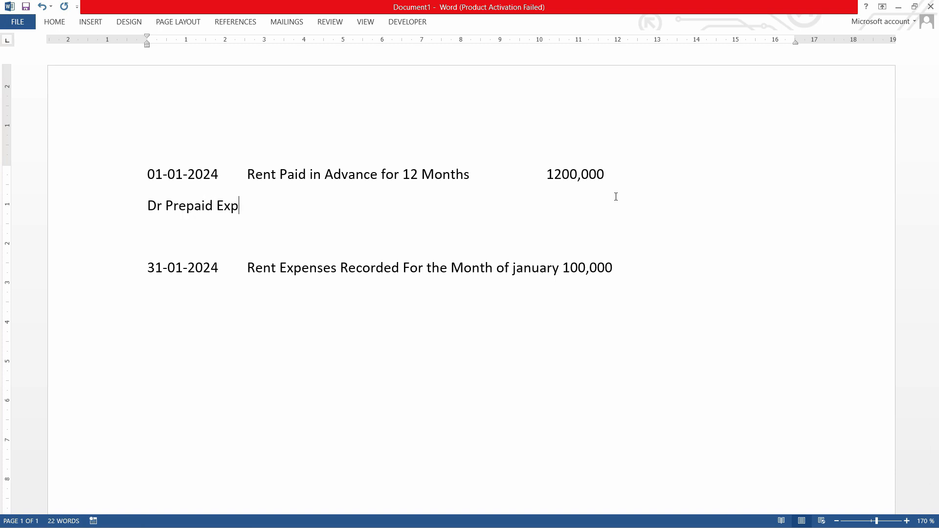
pyautogui.write('enses      1200,000')
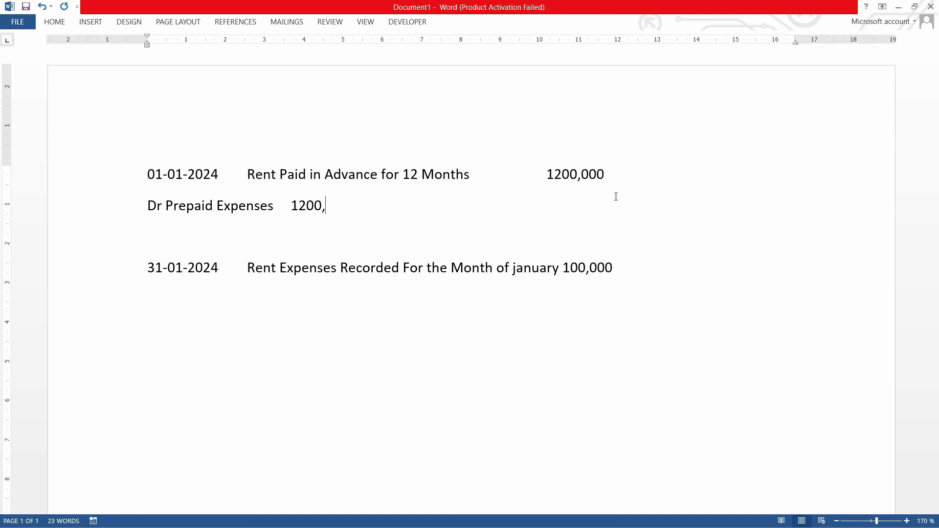
# - Add the line "Cr Bank Account 1200,000" below the Prepaid Expenses debit, with its amount indented further
pyautogui.press('Return')
pyautogui.write('Cr')
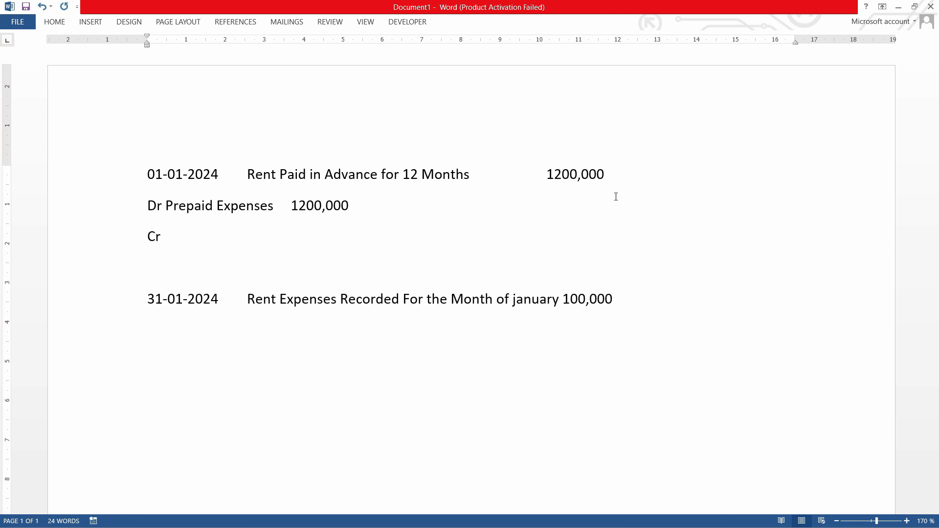
pyautogui.write(' Bank Account')
pyautogui.press('Tab')
pyautogui.press('Tab')
pyautogui.write('120')
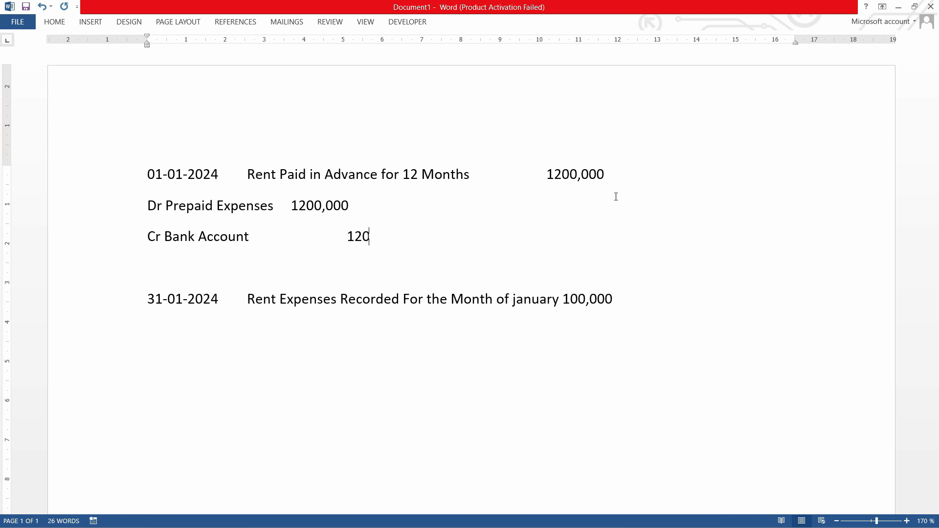
pyautogui.write('0,000')
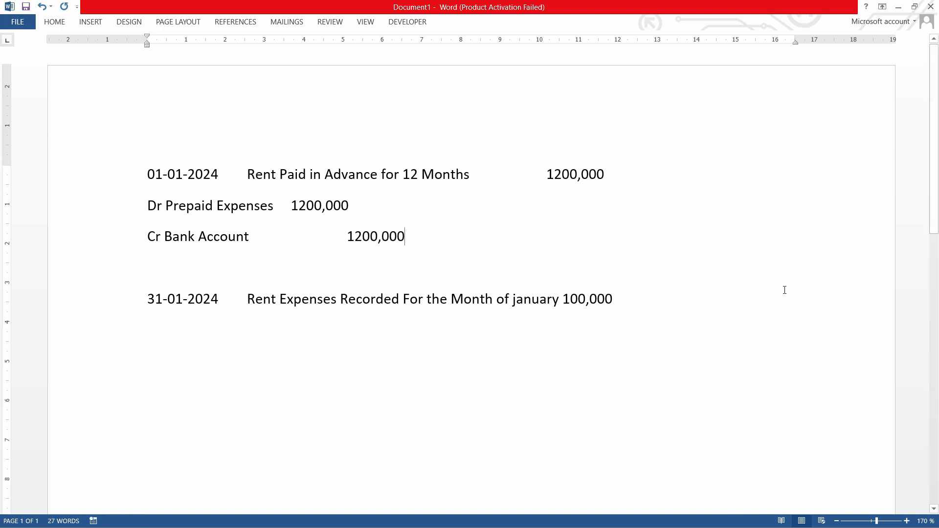
# - Add the line "Dr Rent Expense 100,000" directly below the 31-01-2024 transaction
pyautogui.click(777, 328)
pyautogui.write('Dr')
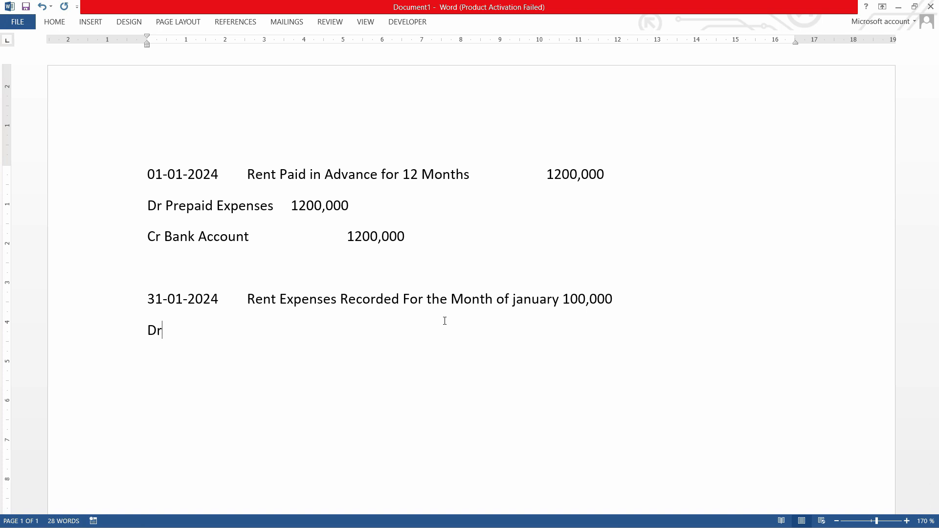
pyautogui.press('Tab')
pyautogui.write('Expens')
pyautogui.press('BackSpace')
pyautogui.press('BackSpace')
pyautogui.press('BackSpace')
pyautogui.press('BackSpace')
pyautogui.press('BackSpace')
pyautogui.press('BackSpace')
pyautogui.press('BackSpace')
pyautogui.write('Rent Expense')
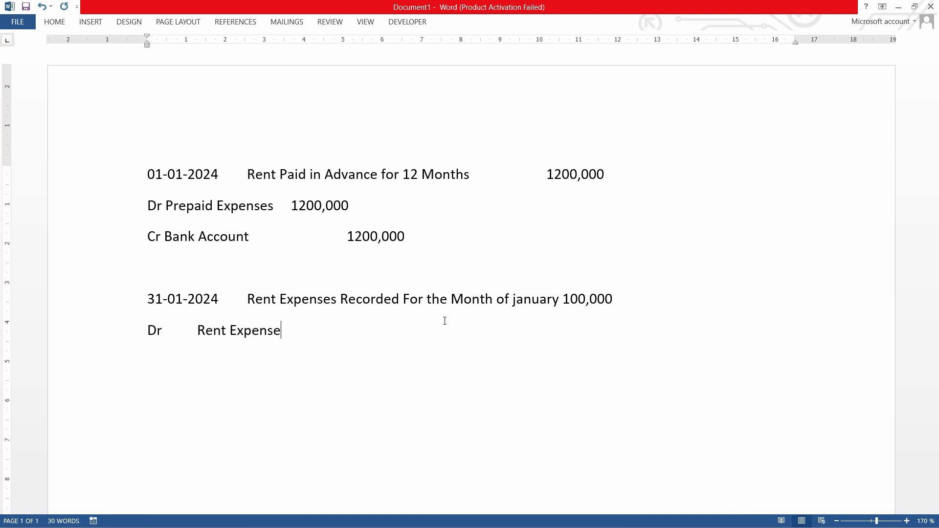
pyautogui.press('Tab')
pyautogui.write('100,000')
# - Add the line "Cr Prepaid Expenses 100,000" below the Rent Expense debit
pyautogui.press('Return')
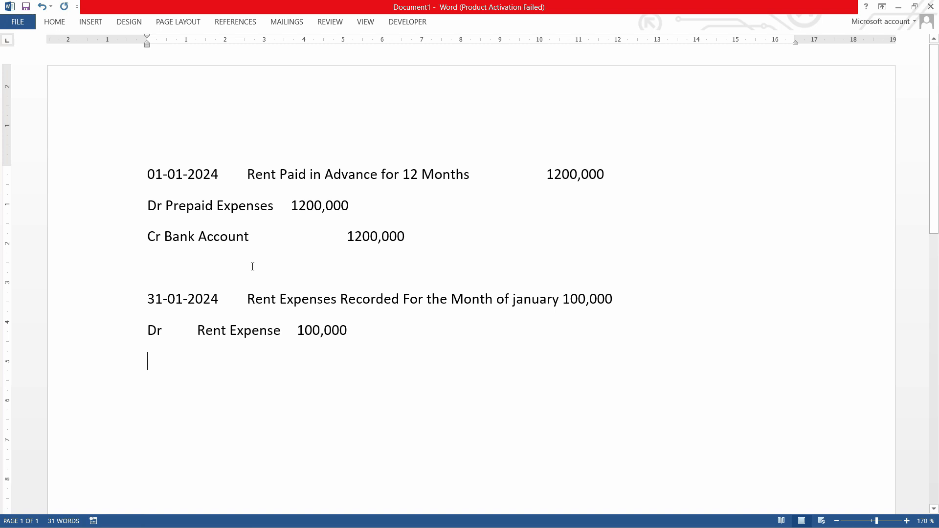
pyautogui.write('Cr')
pyautogui.press('Tab')
pyautogui.write('Prepaid Expenses')
pyautogui.press('Tab')
pyautogui.write('100,000')
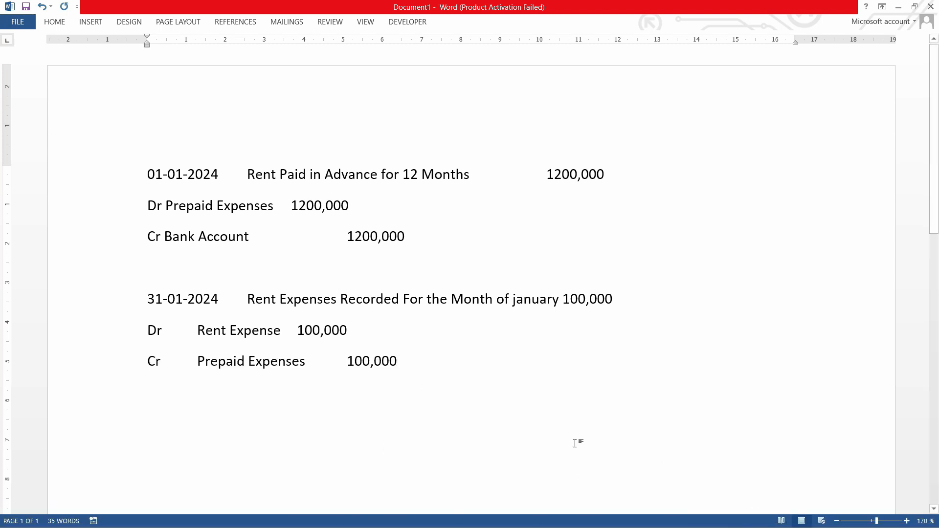
pyautogui.moveTo(247, 298); pyautogui.dragTo(401, 299)
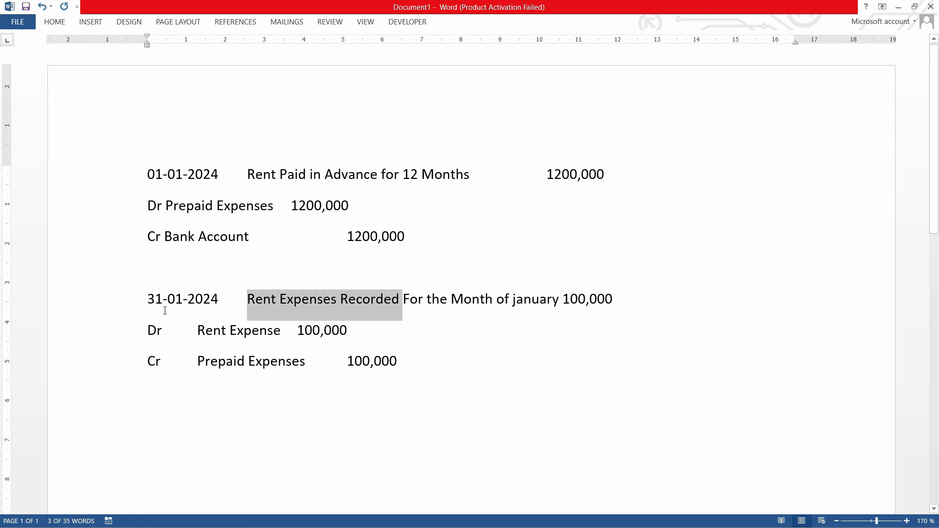
pyautogui.click(247, 329)
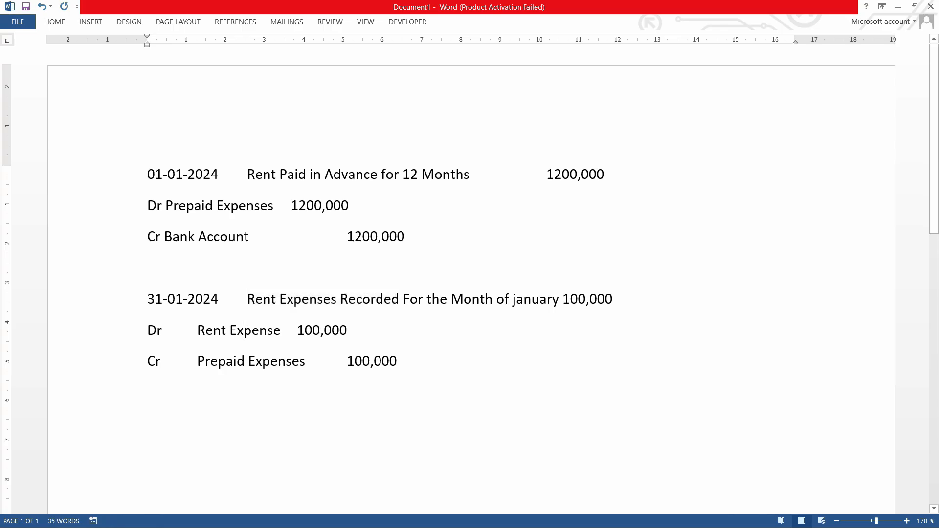
# - Switch to QuickBooks, close the open journal form and open Make General Journal Entries again from the company commands
pyautogui.hotkey('alt', 'Tab')
pyautogui.moveTo(225, 101); pyautogui.dragTo(180, 104)
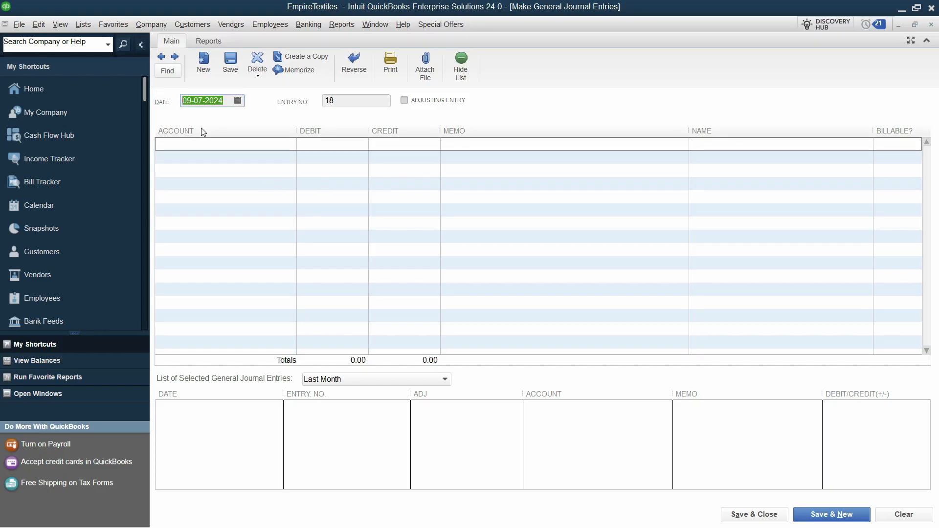
pyautogui.click(931, 24)
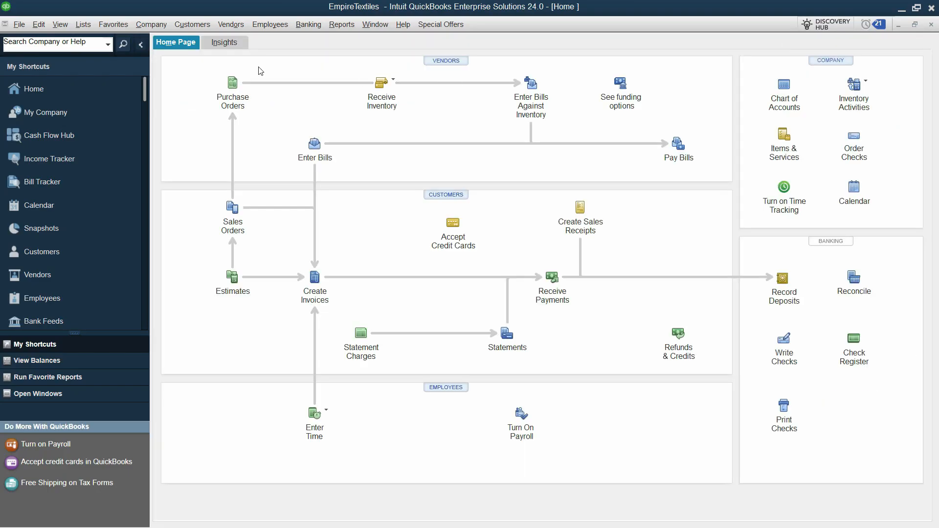
pyautogui.click(151, 26)
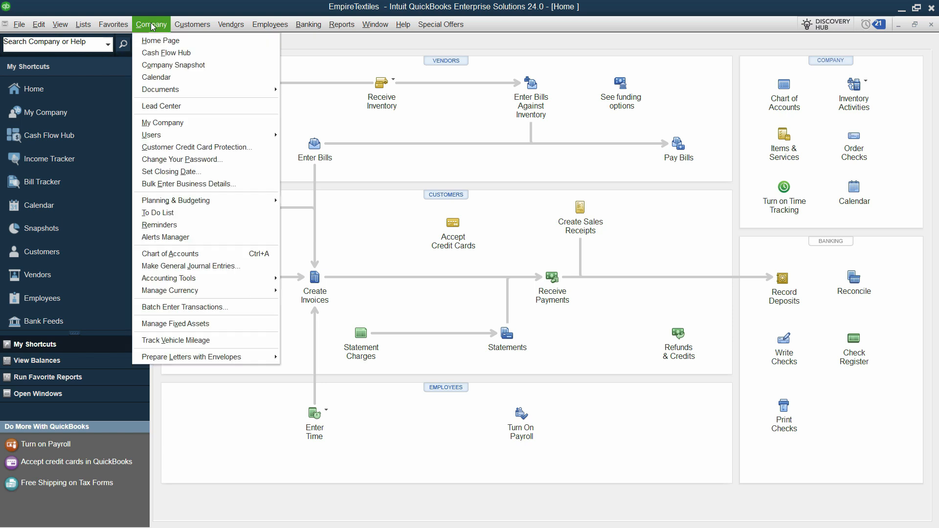
pyautogui.click(230, 266)
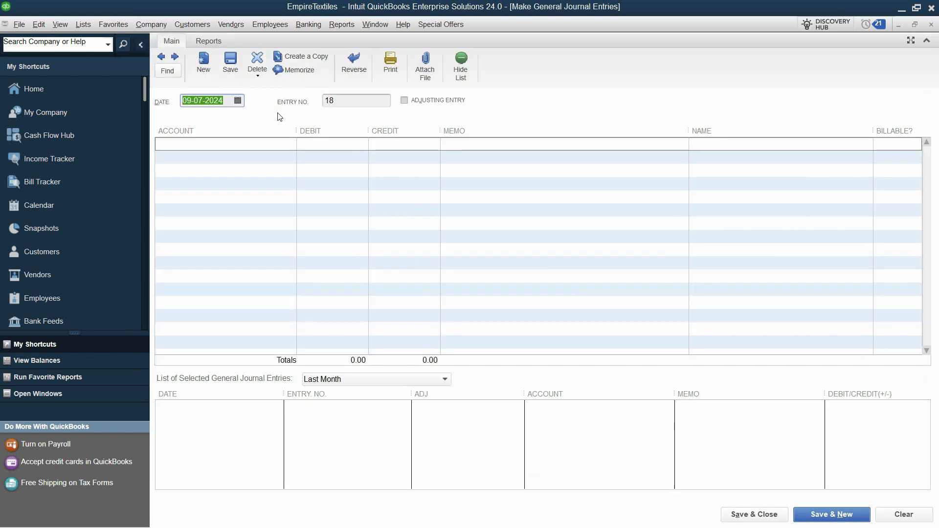
# - Date the journal entry 01-01-2024 and enter "prepaid Rent" as the first line's account
pyautogui.write('01-01-2024')
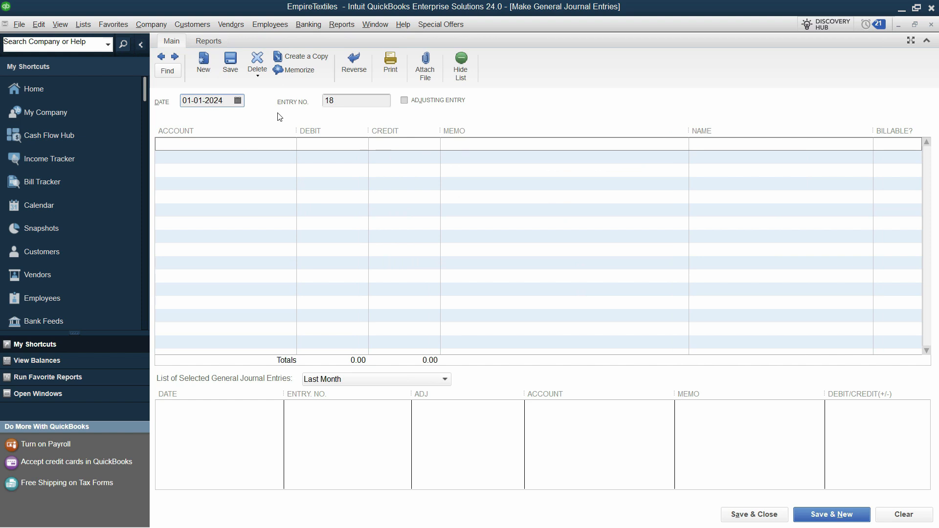
pyautogui.press('Tab')
pyautogui.press('Tab')
pyautogui.write('Rep')
pyautogui.press('BackSpace')
pyautogui.press('BackSpace')
pyautogui.press('BackSpace')
pyautogui.press('BackSpace')
pyautogui.write('prepaid ')
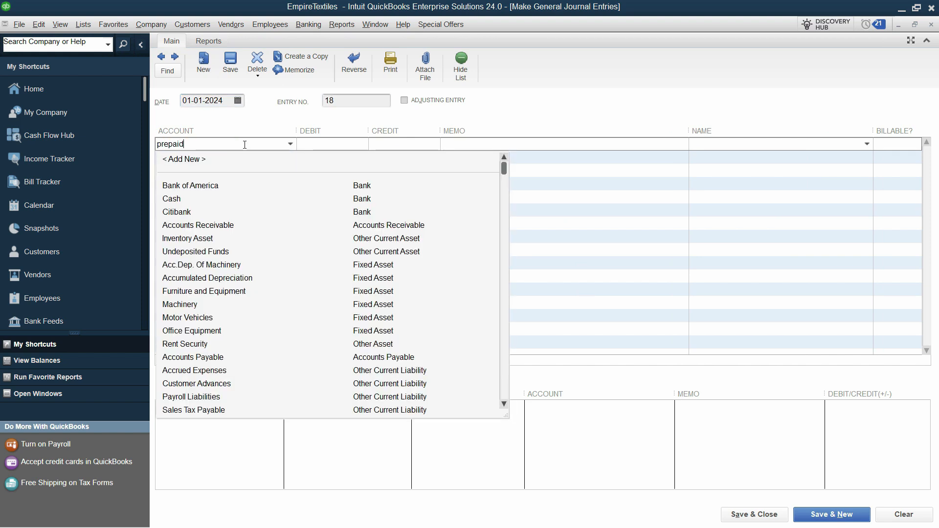
pyautogui.write('Rent')
pyautogui.press('Tab')
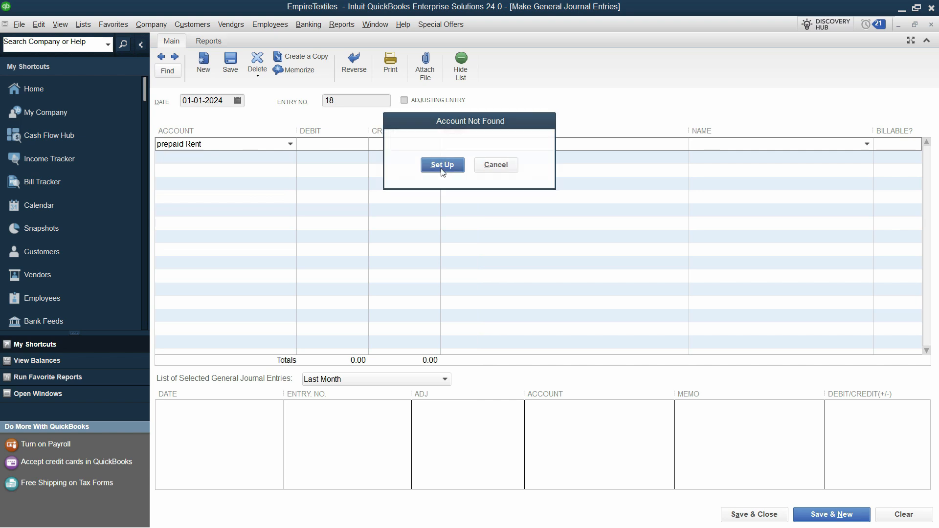
# - Set up and save the missing prepaid Rent account with the type Other Current Asset
pyautogui.press('Return')
pyautogui.click(464, 346)
pyautogui.click(466, 356)
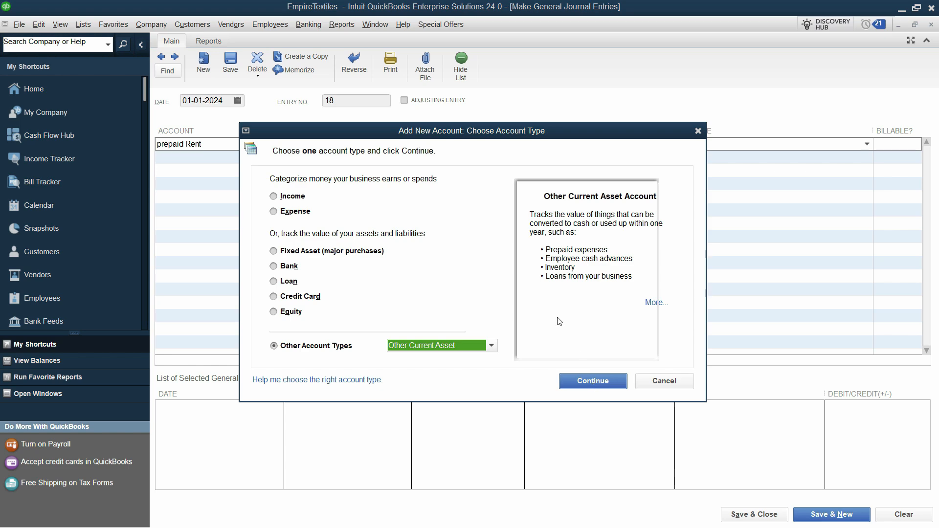
pyautogui.click(593, 381)
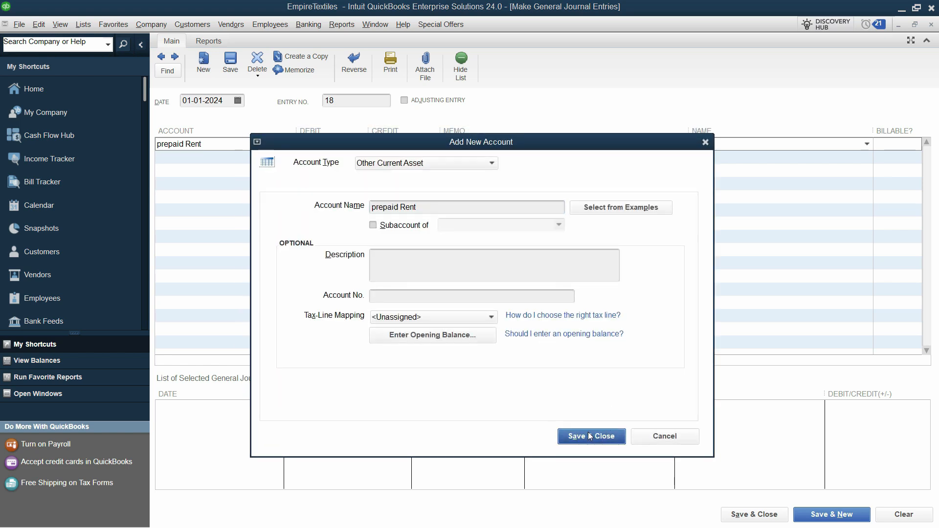
pyautogui.click(590, 435)
# - Debit prepaid Rent 1,200,000 with the memo "Rent Paid in Advance for 12 Months" copied from the Word document
pyautogui.click(351, 144)
pyautogui.write('1200')
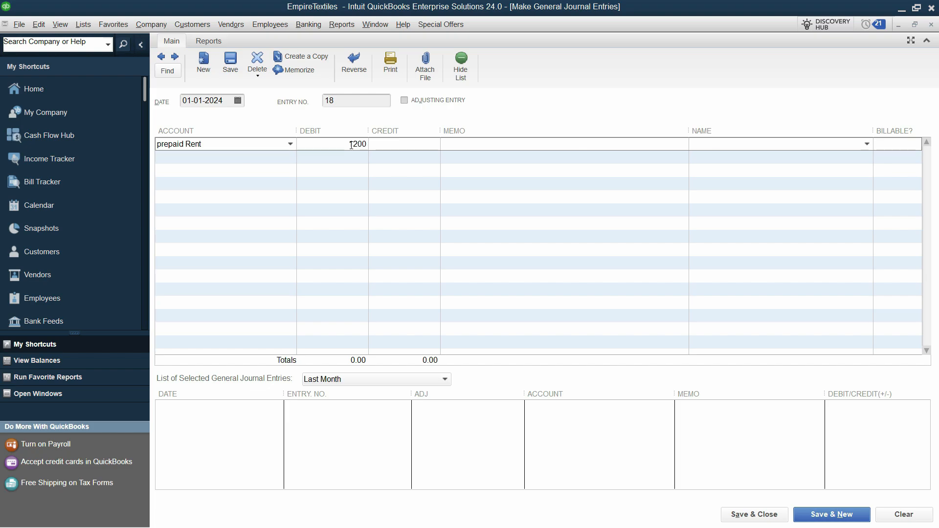
pyautogui.write(',000')
pyautogui.press('Tab')
pyautogui.hotkey('alt', 'Tab')
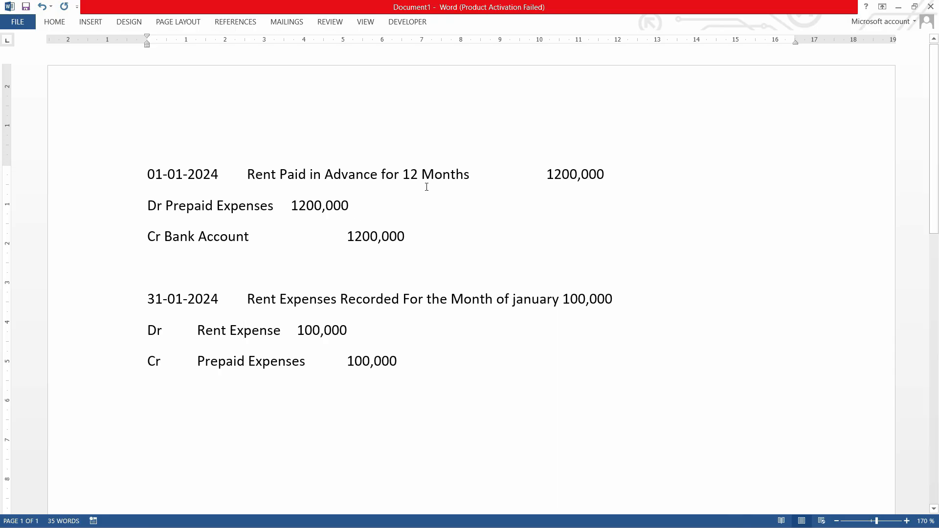
pyautogui.moveTo(474, 173); pyautogui.dragTo(246, 175)
pyautogui.hotkey('alt', 'Tab')
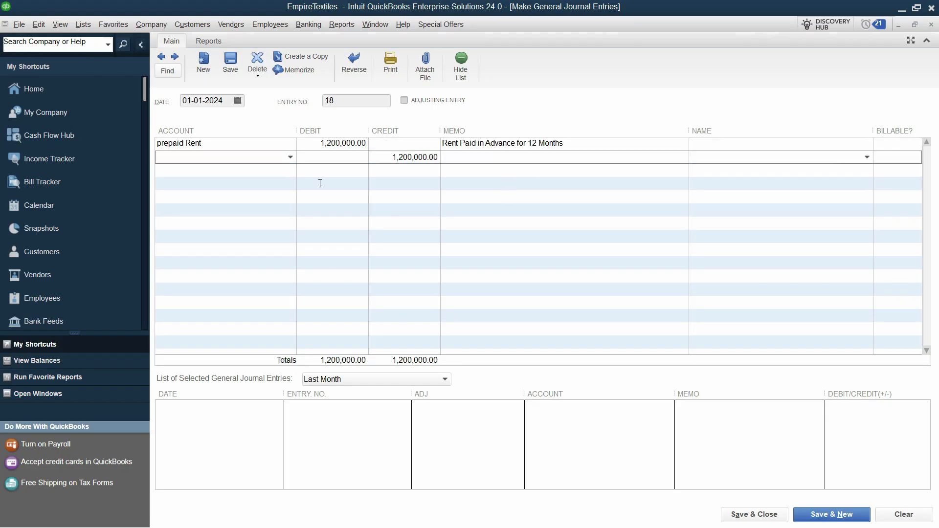
# - Choose Bank of America as the credited account on the second line, and save the entry to start a new one
pyautogui.write('Bank of America')
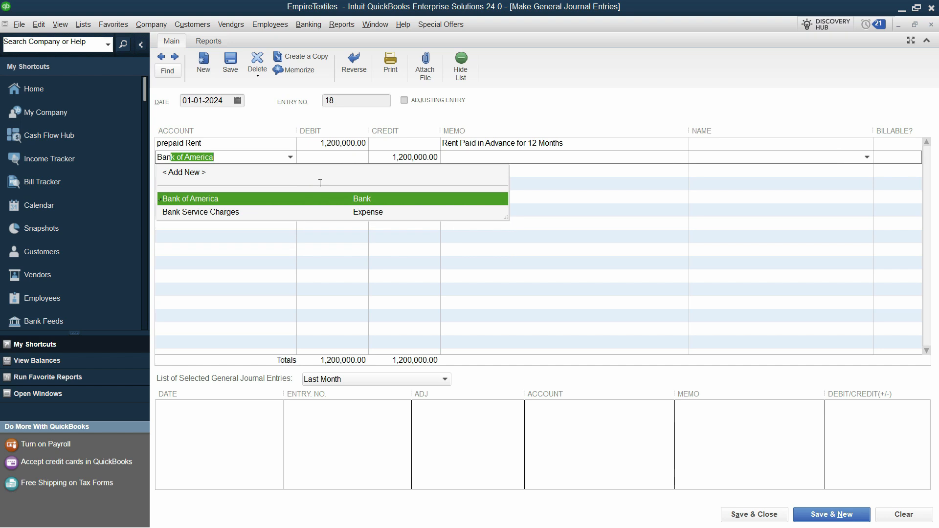
pyautogui.click(310, 196)
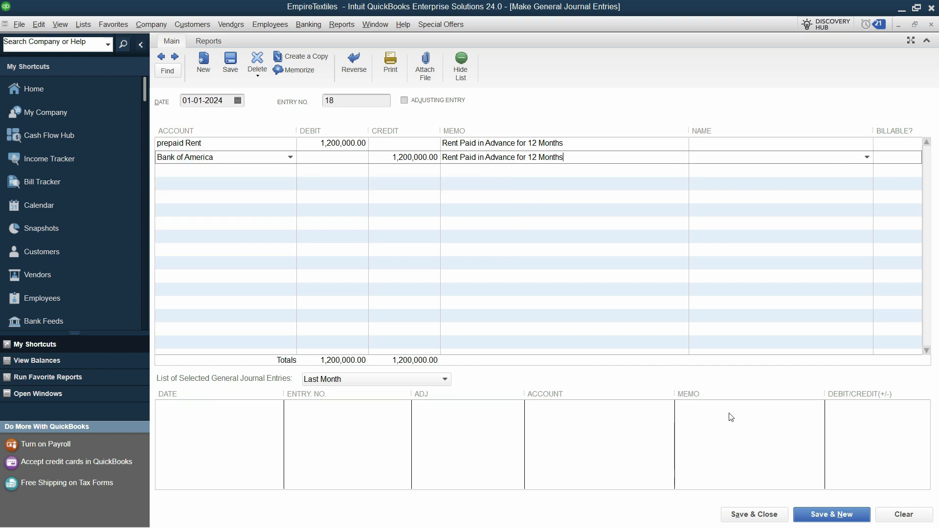
pyautogui.click(844, 519)
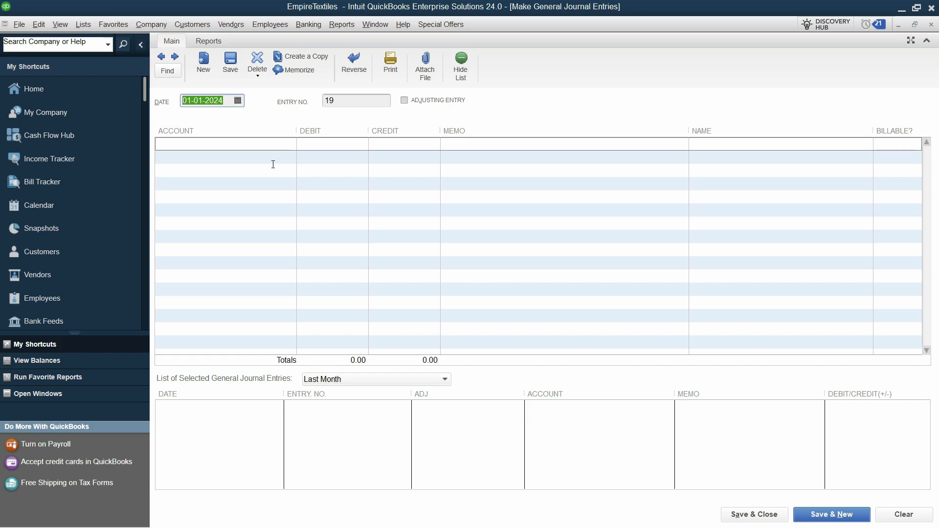
# - Check the January transaction in the Word notes, then date the new entry 31-01-2024 with Rent Expense as the first account
pyautogui.hotkey('alt', 'Tab')
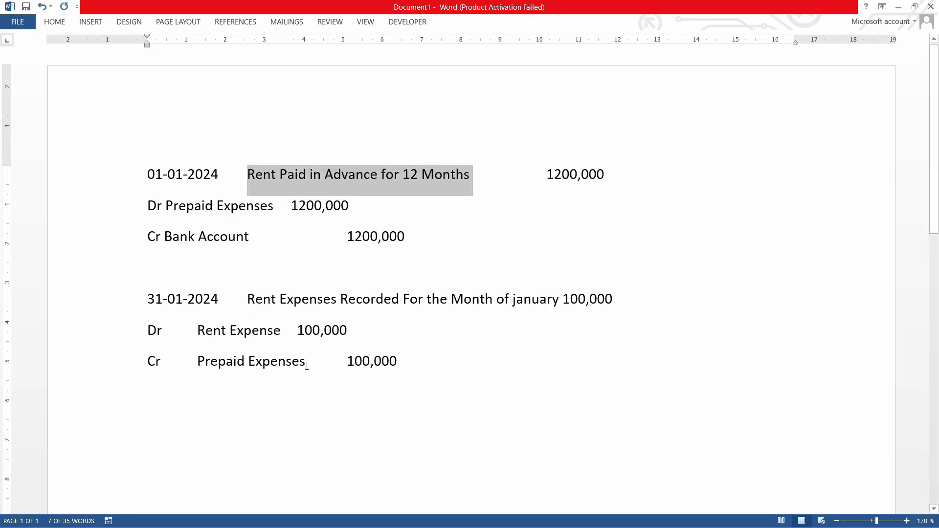
pyautogui.hotkey('alt', 'Tab')
pyautogui.write('31-01-')
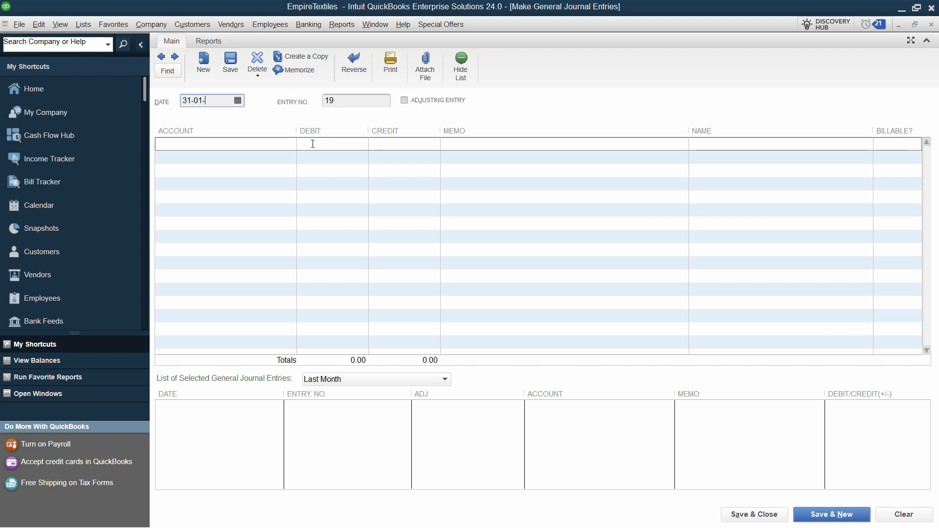
pyautogui.write('2024')
pyautogui.press('Tab')
pyautogui.press('Tab')
pyautogui.press('Tab')
pyautogui.write('Rent')
pyautogui.press('Tab')
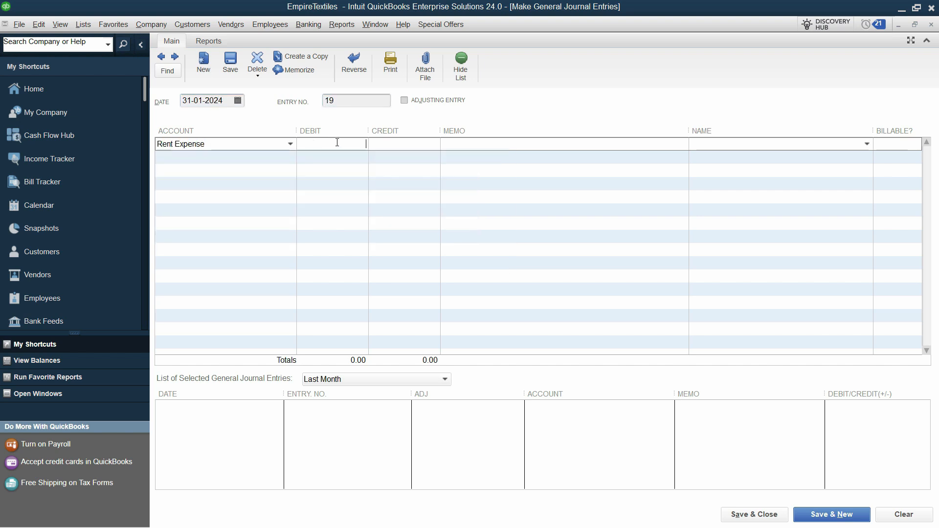
# - Debit Rent Expense 100,000 with the memo "Rent Expenses Recorded For the Month of january 100,000" copied from the Word document
pyautogui.write('100000')
pyautogui.press('Tab')
pyautogui.hotkey('alt', 'Tab')
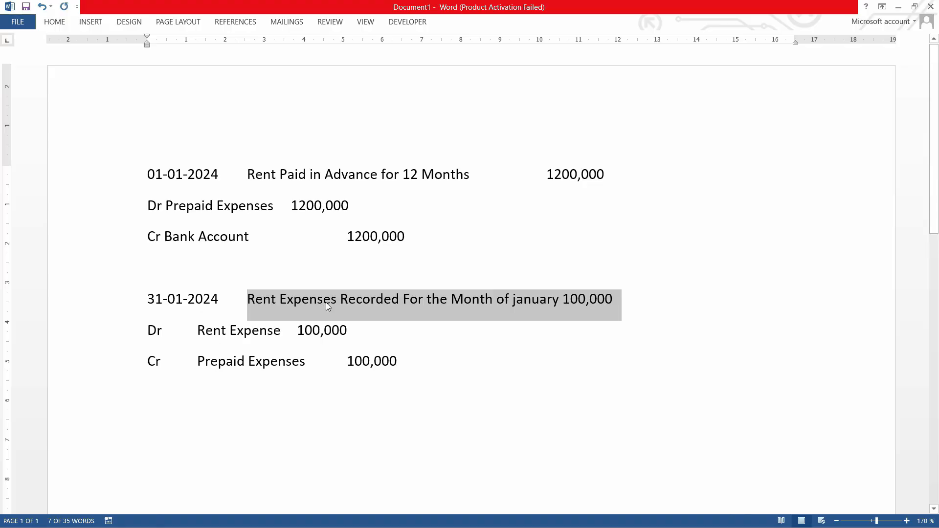
pyautogui.hotkey('alt', 'Tab')
pyautogui.press('Tab')
pyautogui.write('Rent Expenses Recorded For the Month of january 100,000')
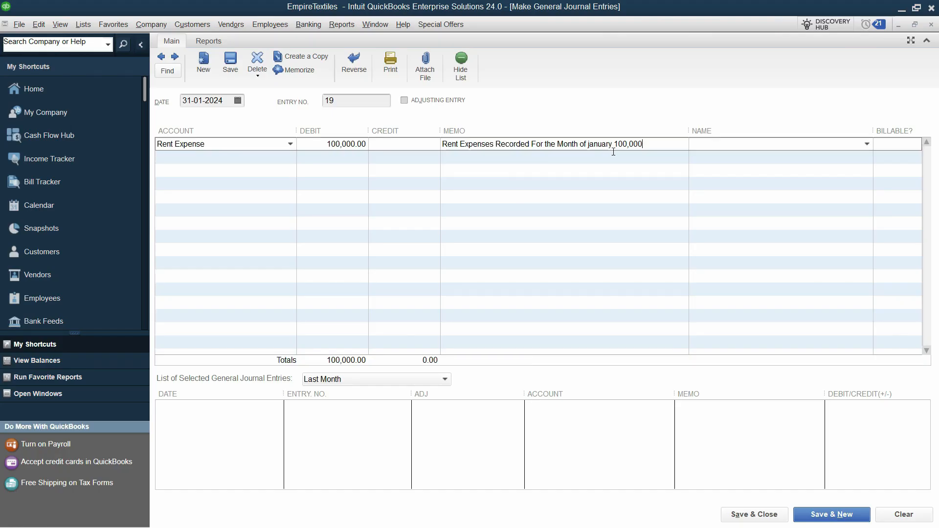
# - Change the Rent Expense line's memo to "Rent Expenses Charged for the Current Month"
pyautogui.moveTo(643, 144); pyautogui.dragTo(492, 136)
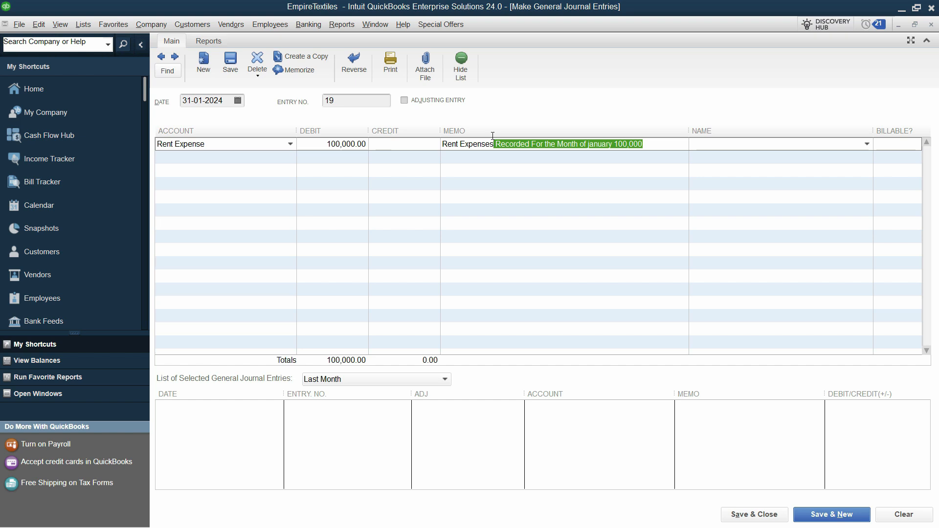
pyautogui.press('Delete')
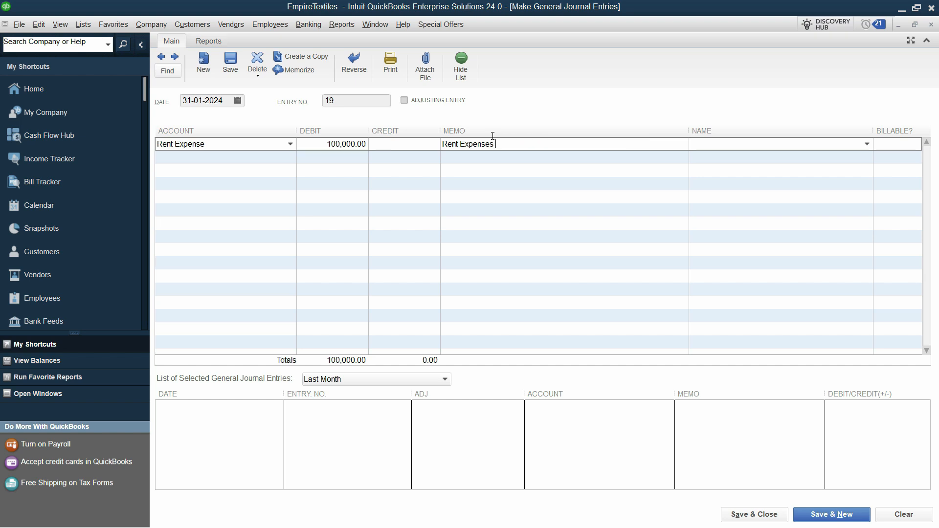
pyautogui.write('Chat')
pyautogui.write('ged for the Current')
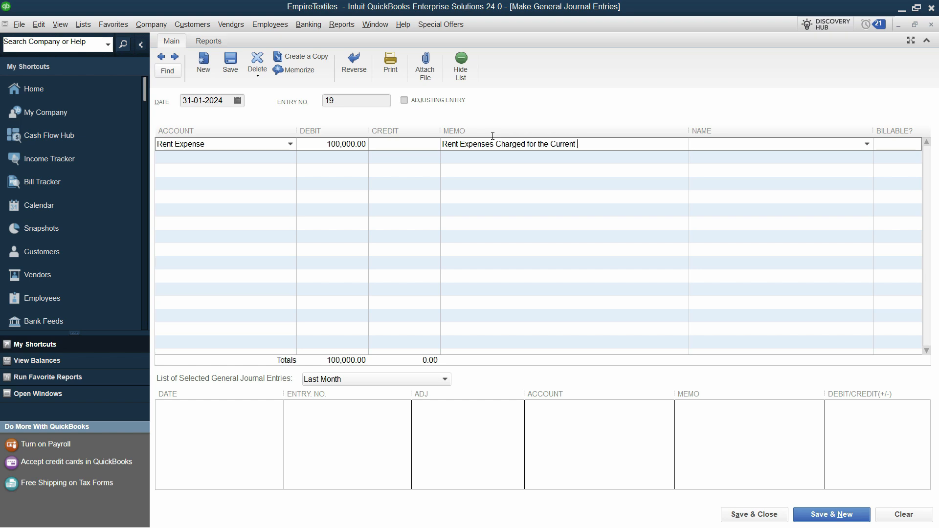
# - Credit prepaid Rent 100,000 on the second line with the same memo as the Rent Expense line
pyautogui.press('Tab')
pyautogui.press('Tab')
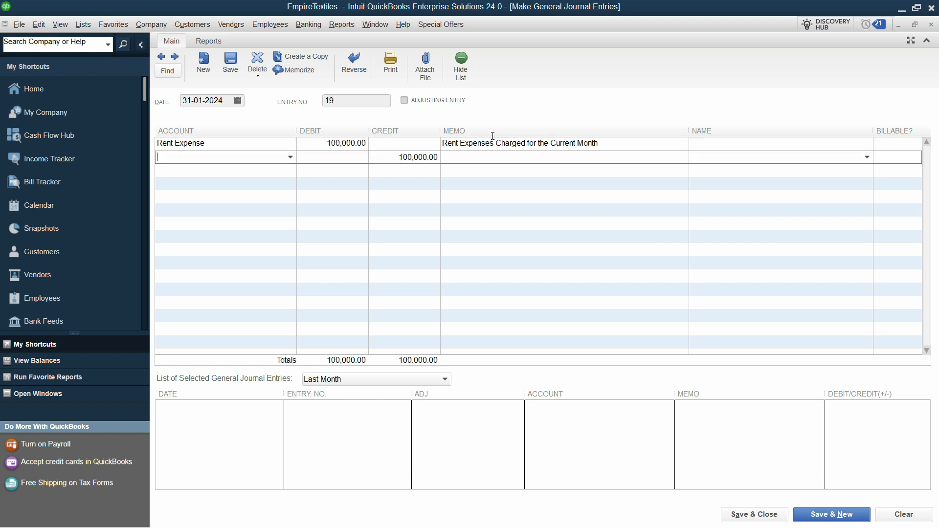
pyautogui.write('prepaid Rent')
pyautogui.press('Tab')
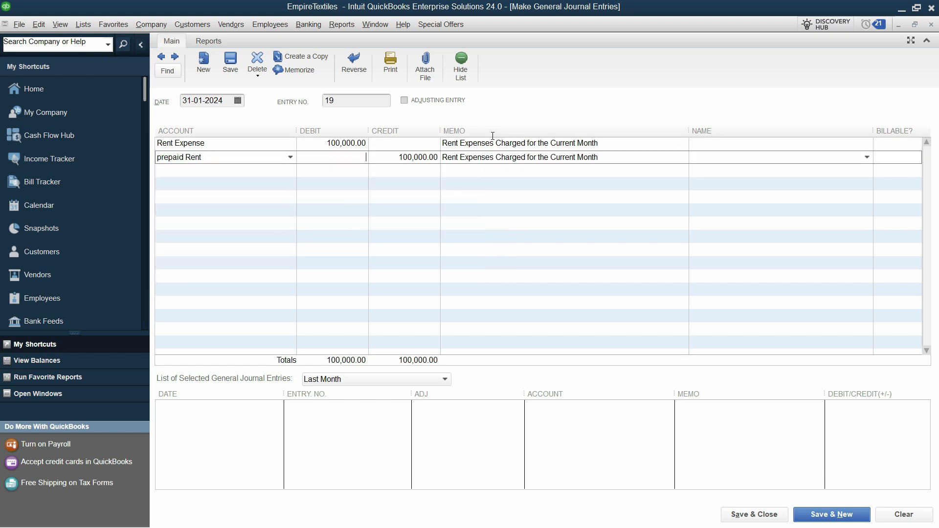
pyautogui.click(654, 157)
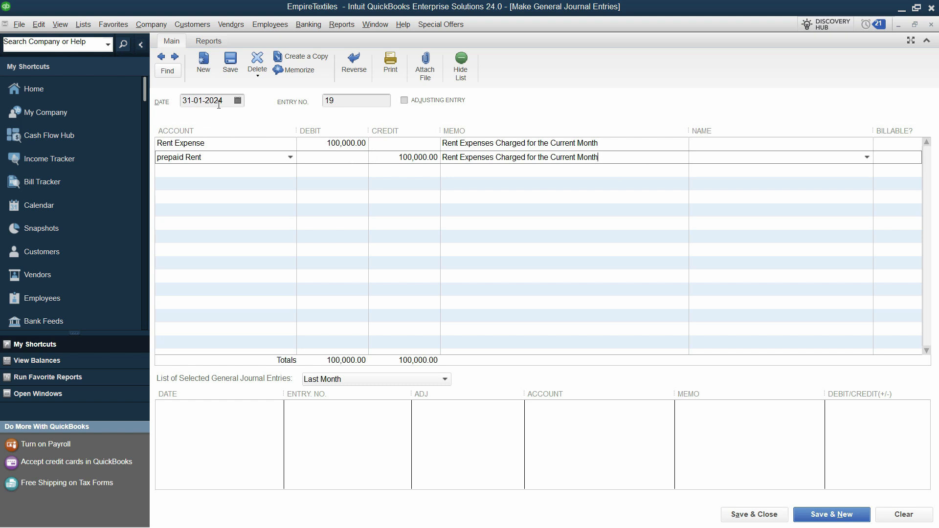
# - Set the journal entry's date to 28-01-2024
pyautogui.moveTo(219, 104); pyautogui.dragTo(157, 95)
pyautogui.moveTo(224, 102); pyautogui.dragTo(183, 104)
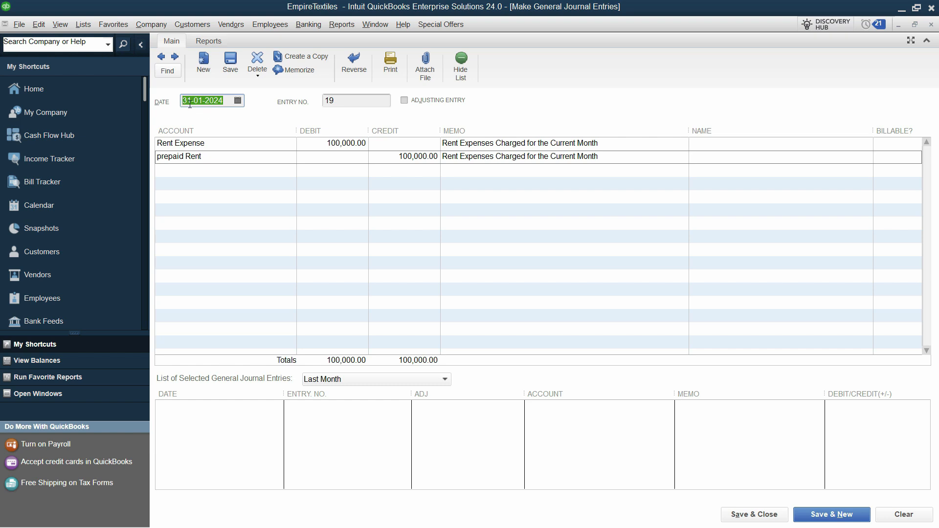
pyautogui.click(227, 102)
pyautogui.doubleClick(174, 102)
pyautogui.write('28-01')
pyautogui.press('BackSpace')
pyautogui.press('BackSpace')
pyautogui.press('BackSpace')
pyautogui.write('0124')
pyautogui.press('Tab')
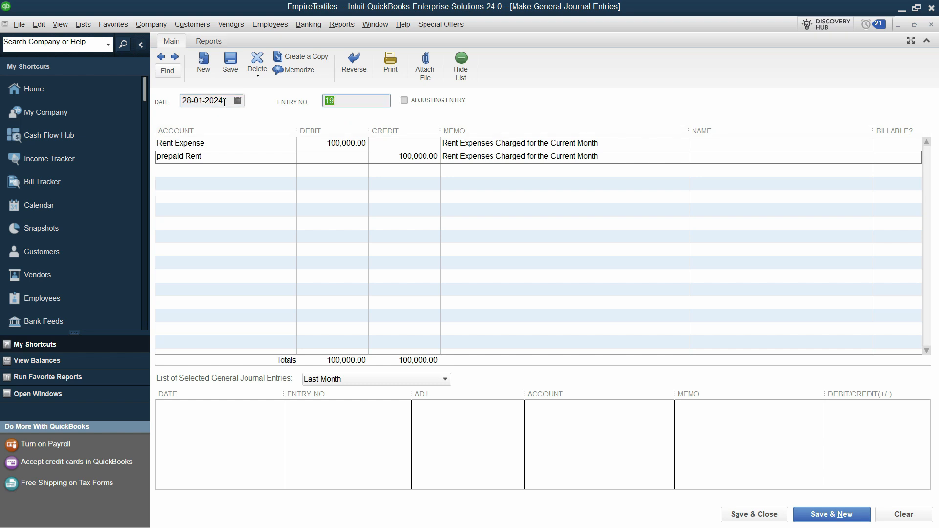
pyautogui.moveTo(225, 101); pyautogui.dragTo(175, 104)
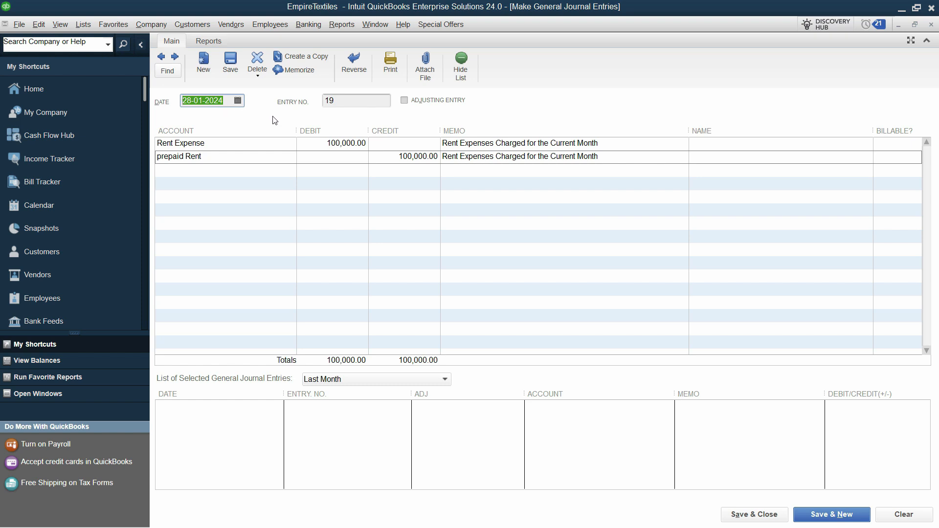
# - Memorize the journal entry as "Rent Expense Automate" with automatic transaction entry and a monthly frequency
pyautogui.click(297, 74)
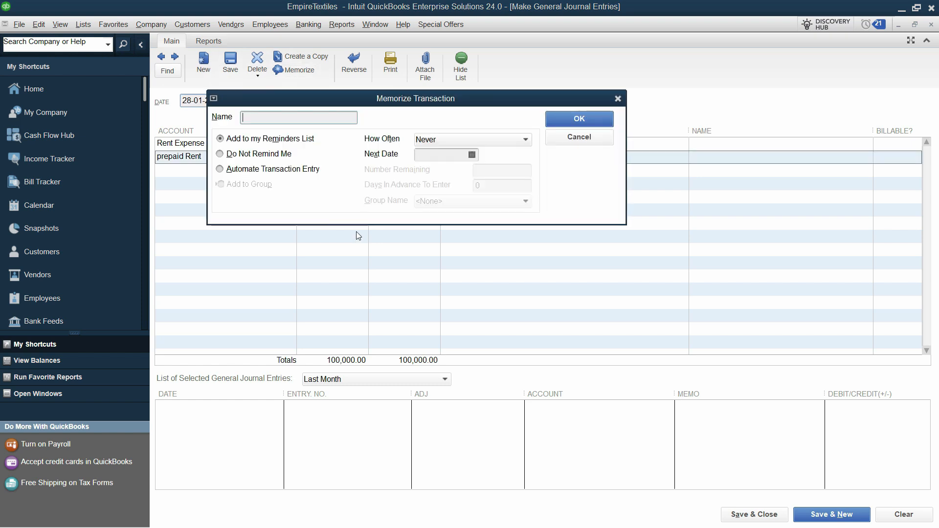
pyautogui.write('Reny ')
pyautogui.write('Expe')
pyautogui.write('nse Automate')
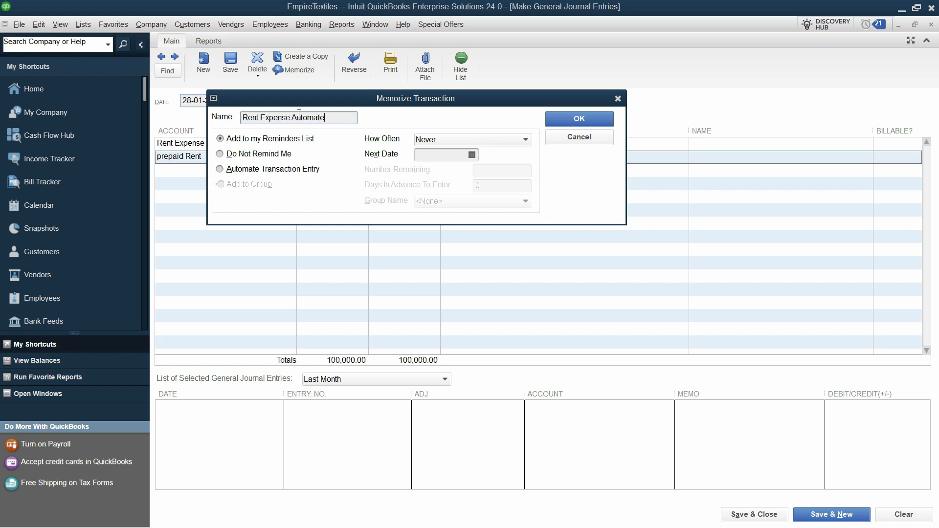
pyautogui.press('Tab')
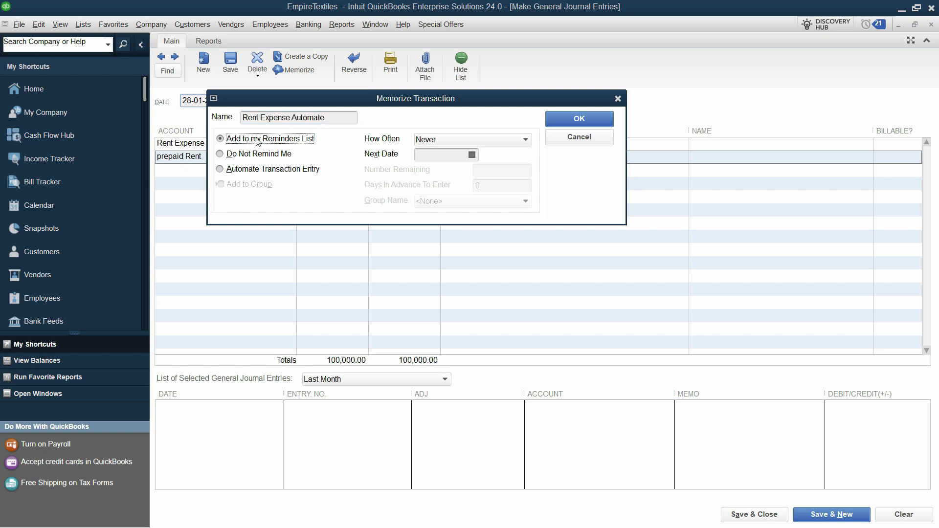
pyautogui.click(231, 171)
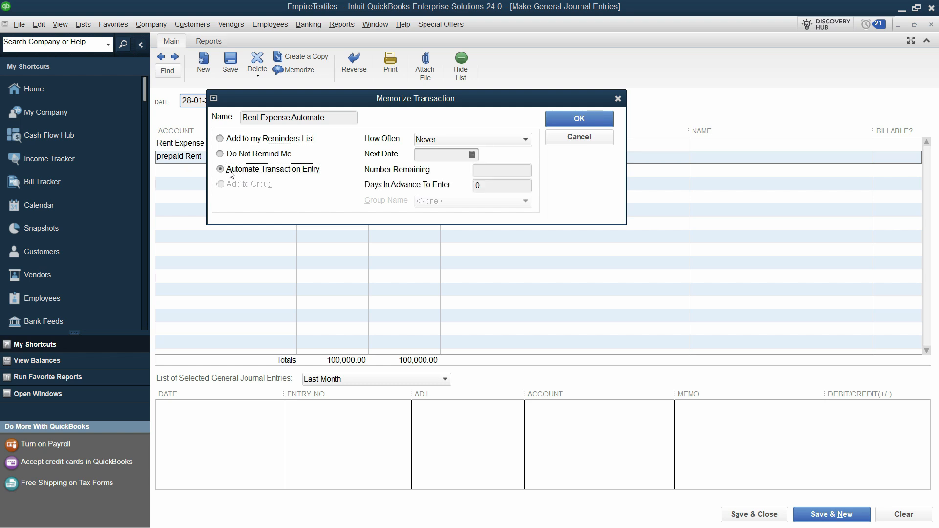
pyautogui.click(462, 140)
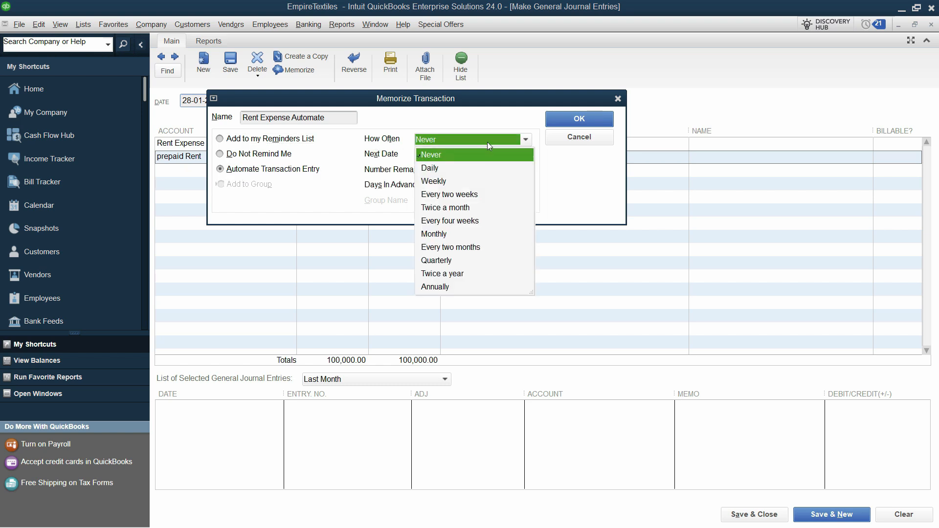
pyautogui.click(447, 231)
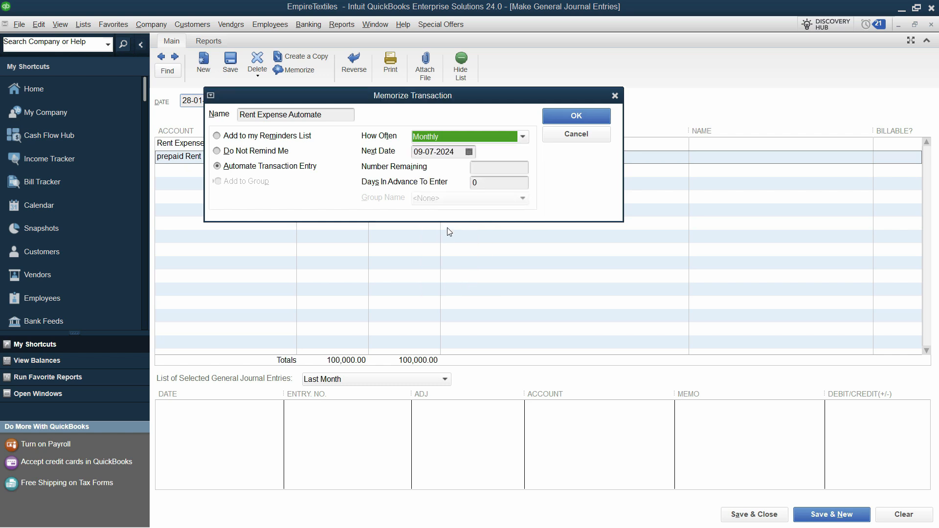
# - Set the memorized transaction's next date to 28-02-2024 and confirm it, and save and close the journal entry
pyautogui.click(453, 153)
pyautogui.moveTo(437, 96); pyautogui.dragTo(592, 153)
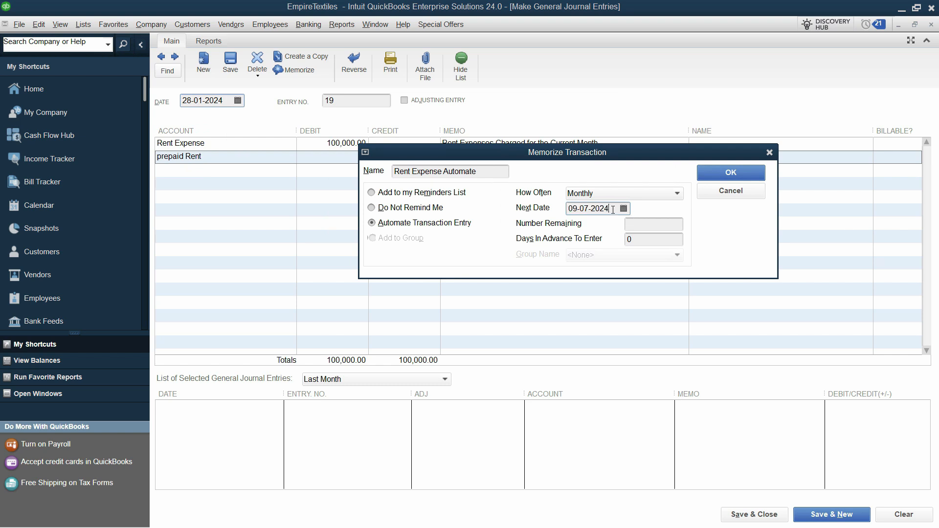
pyautogui.write('28-')
pyautogui.press('Tab')
pyautogui.press('Tab')
pyautogui.click(726, 174)
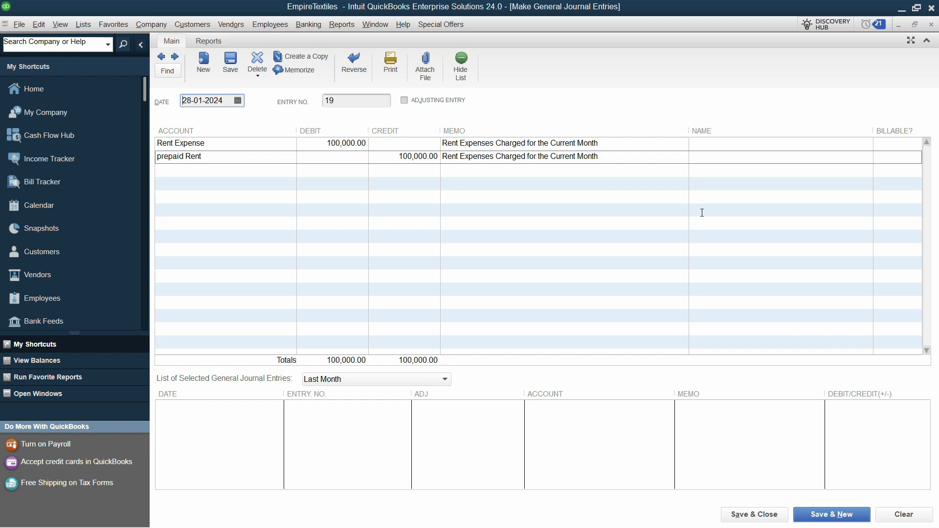
pyautogui.click(762, 519)
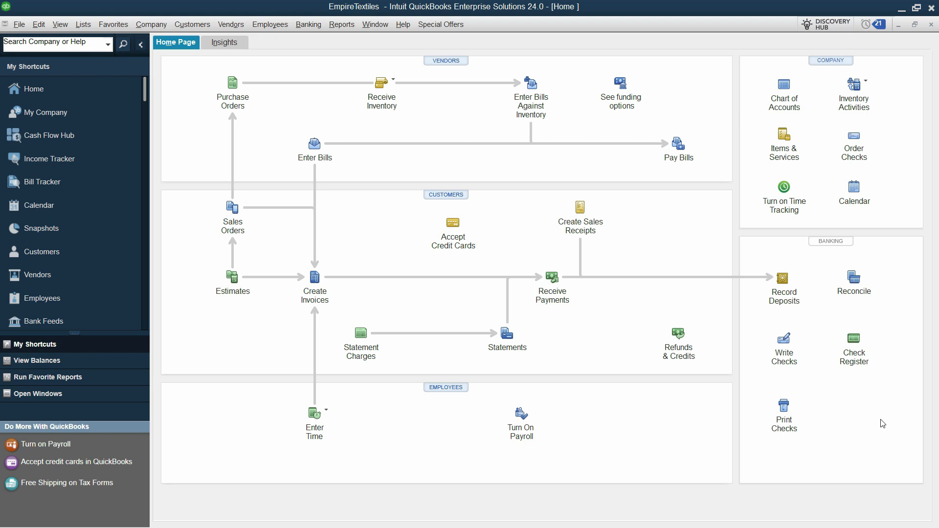
# - Close the company file and reopen EmpireTextiles.qbw to bring up the memorized transactions due for entry
pyautogui.moveTo(880, 516)
pyautogui.click(19, 24)
pyautogui.click(113, 142)
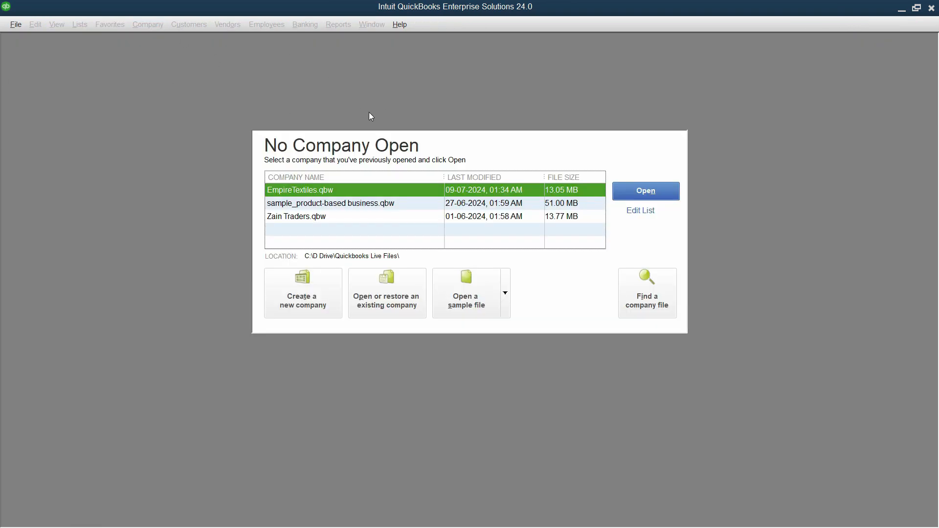
pyautogui.click(657, 194)
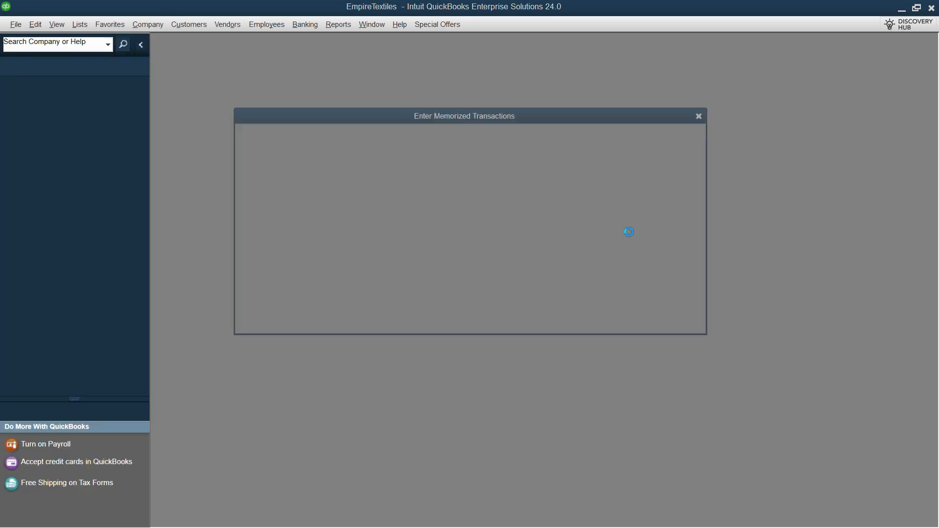
pyautogui.moveTo(453, 113); pyautogui.dragTo(480, 97)
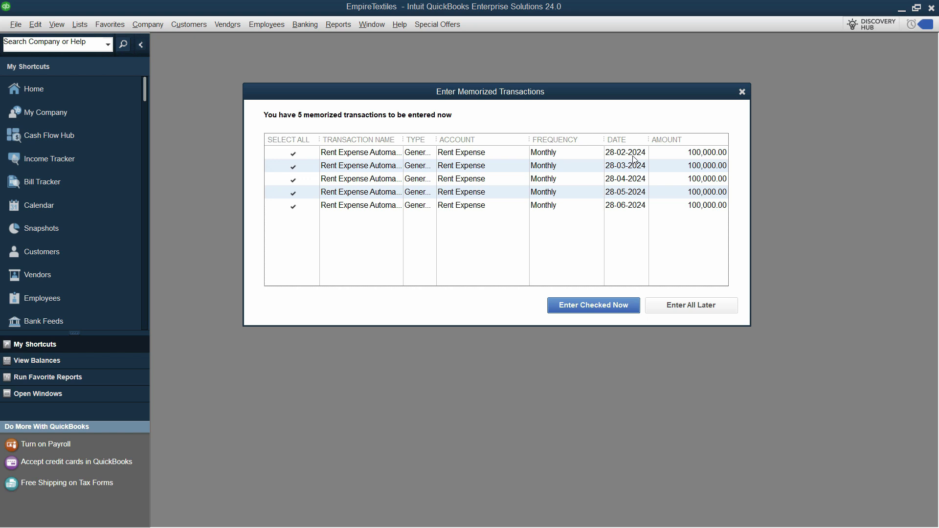
# - Clear the memorized rent transactions dated March to June 2024, keeping only the 28-02-2024 one checked
pyautogui.moveTo(878, 525)
pyautogui.click(294, 154)
pyautogui.click(295, 167)
pyautogui.click(295, 180)
pyautogui.click(295, 193)
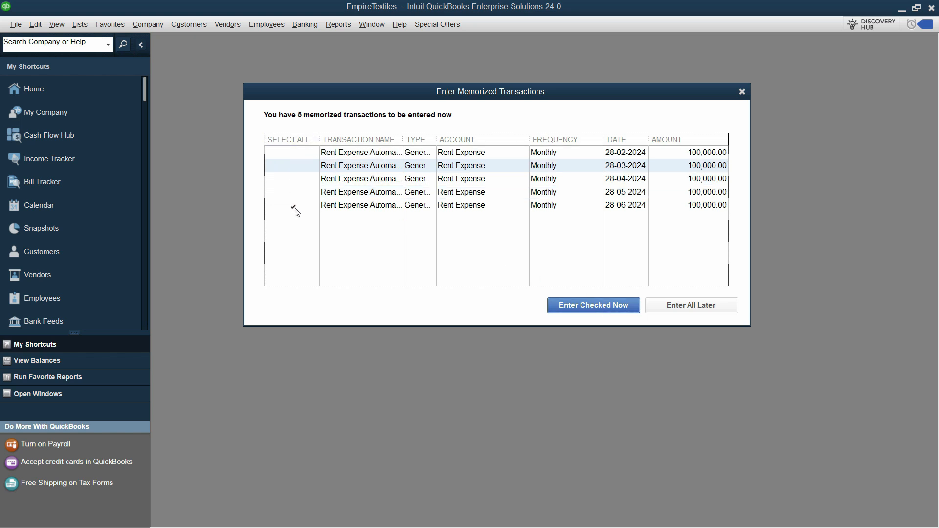
pyautogui.click(295, 208)
pyautogui.click(300, 153)
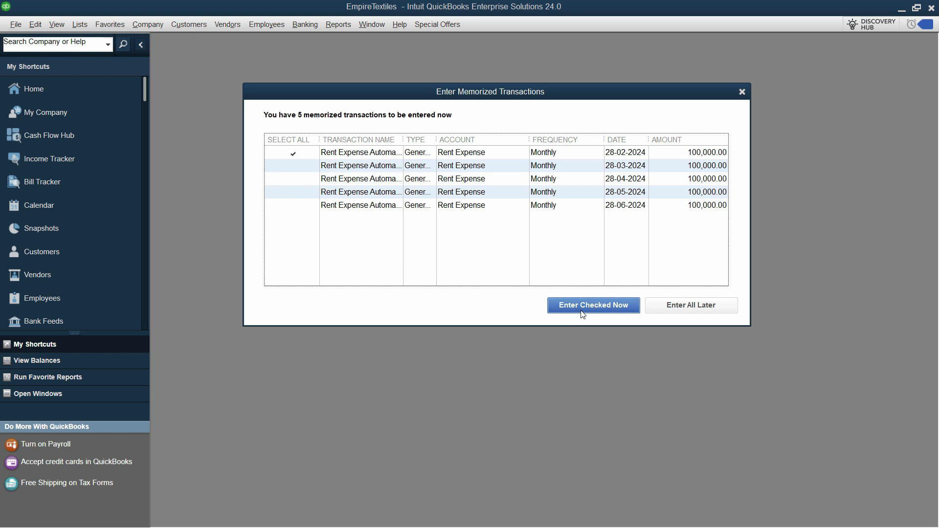
# - Select all the memorized rent transactions from 28-02-2024 to 28-06-2024 and enter them now
pyautogui.click(292, 140)
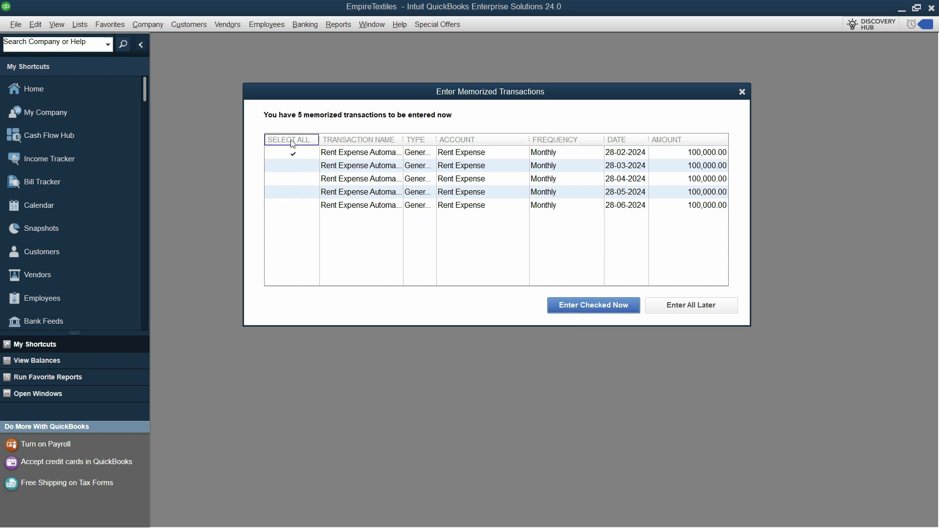
pyautogui.click(298, 140)
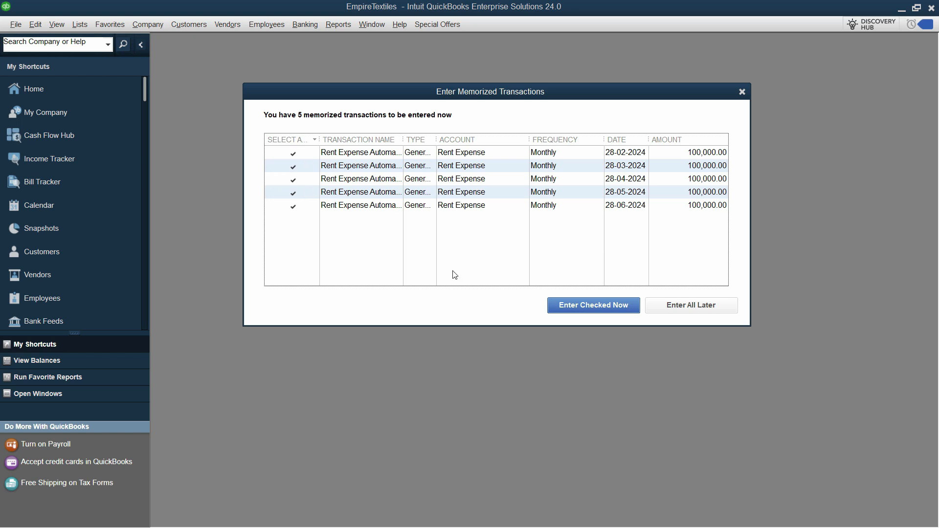
pyautogui.click(585, 306)
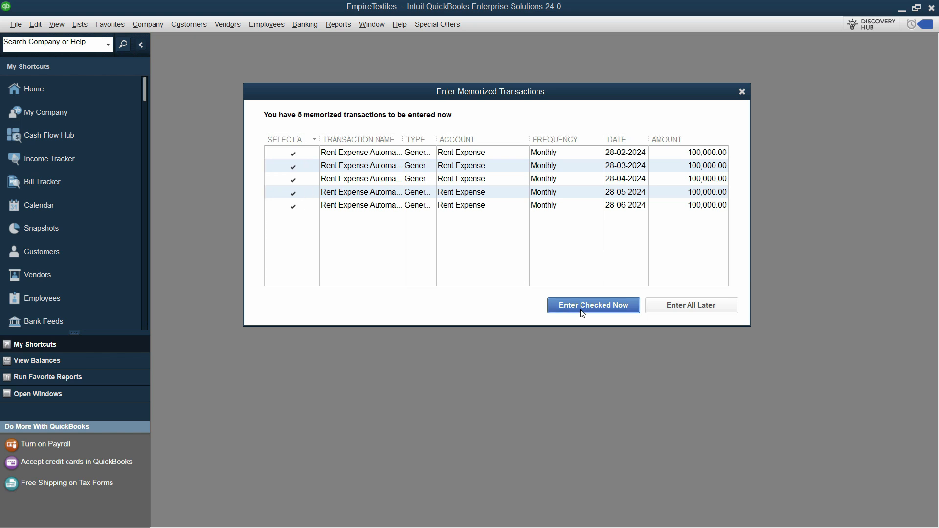
pyautogui.click(554, 230)
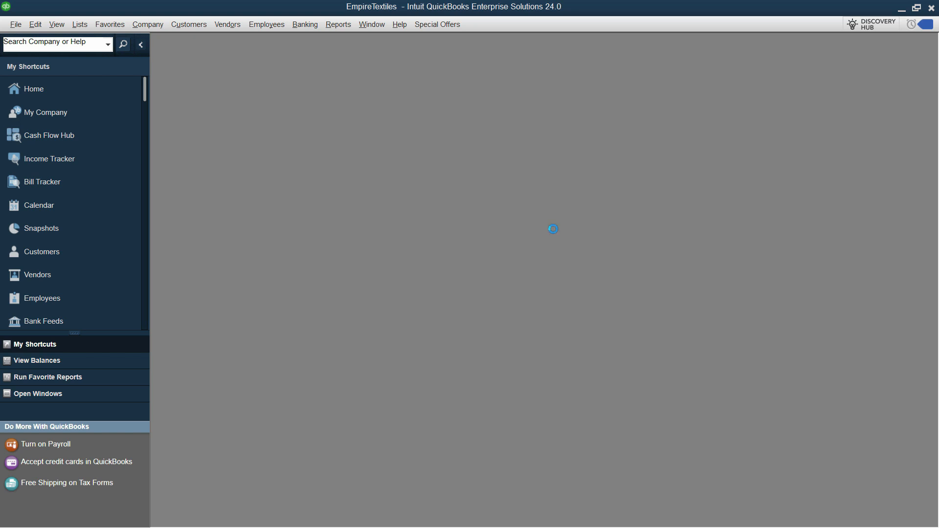